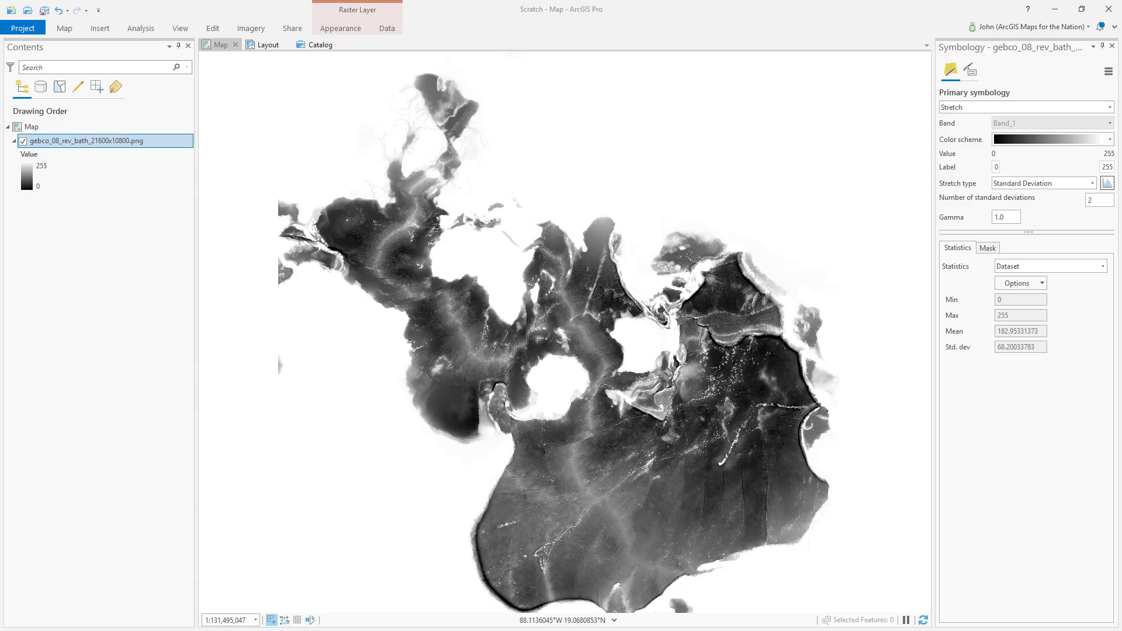
key(alt+Tab)
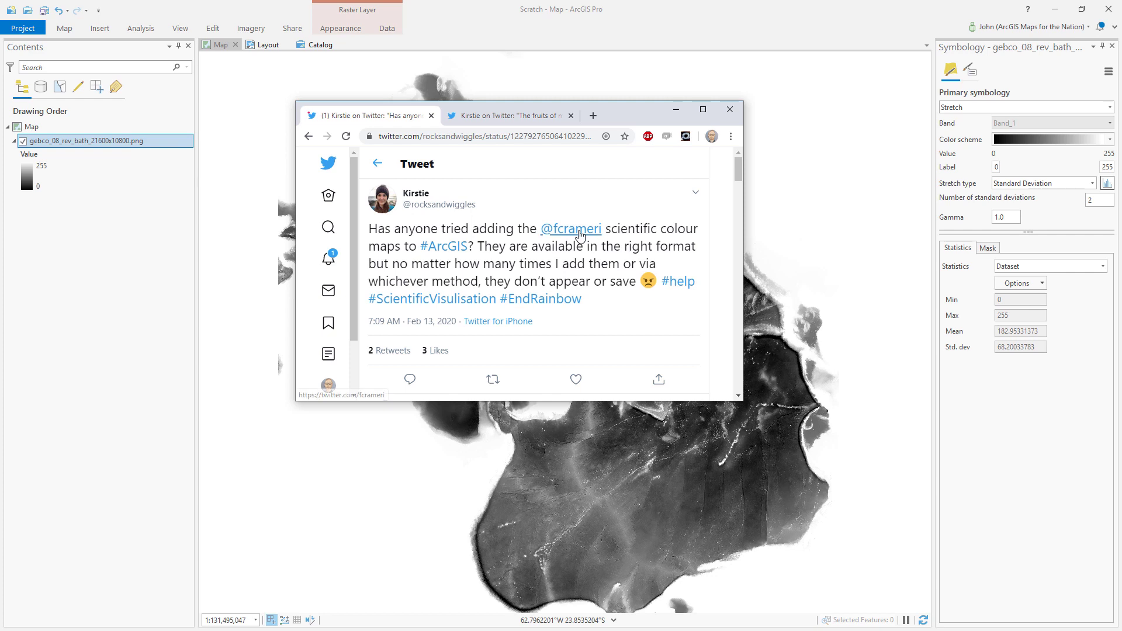
mouse_move(571, 229)
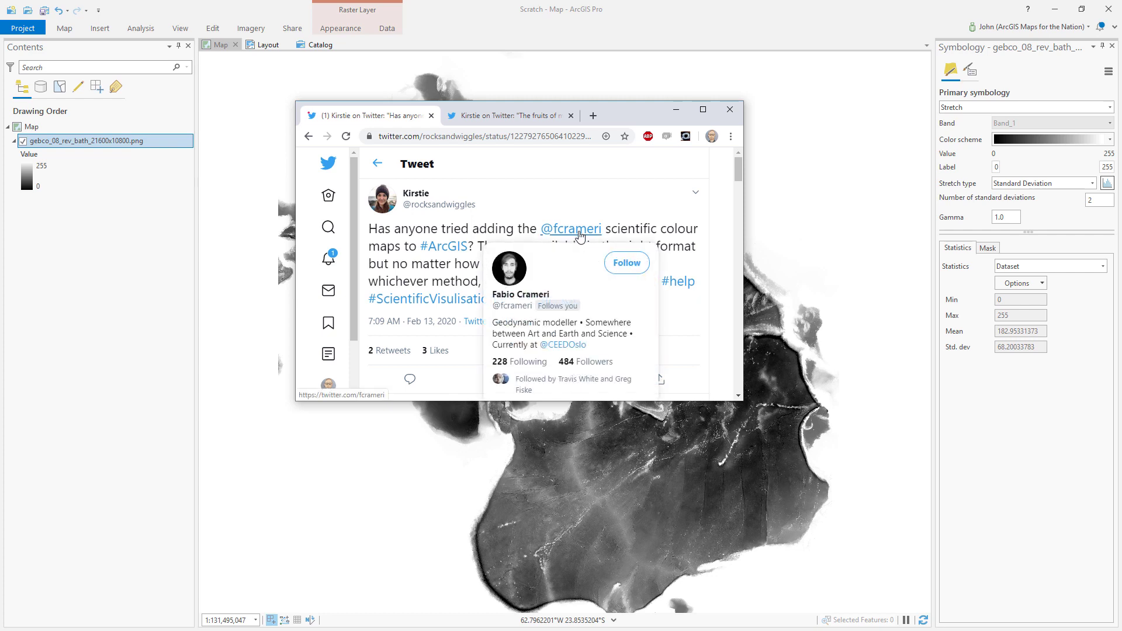
right_click(580, 235)
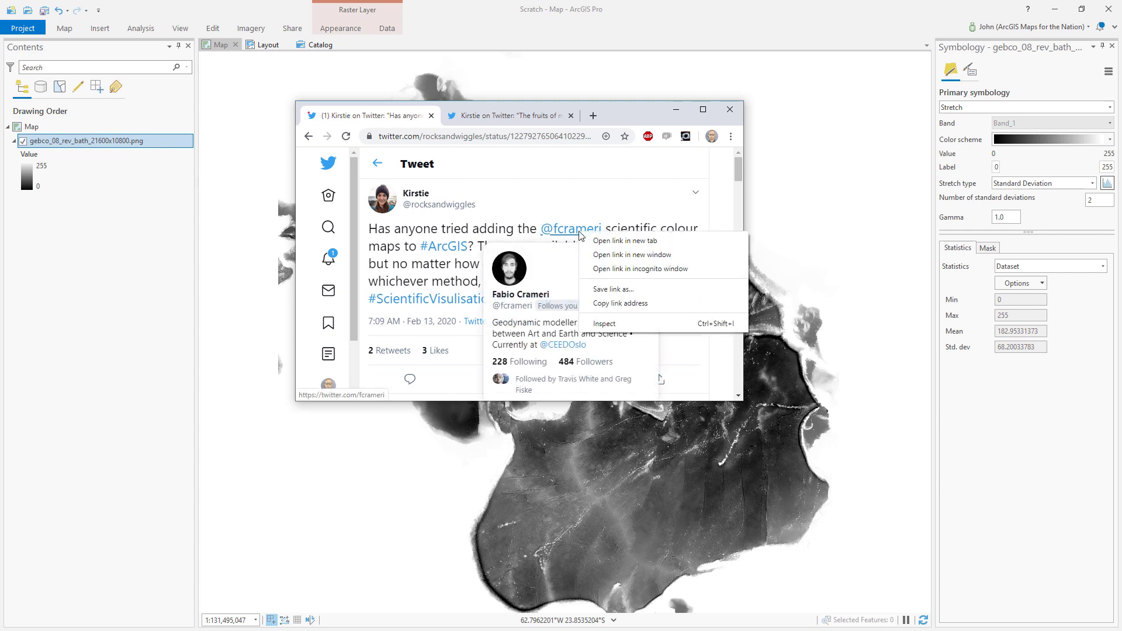
click(613, 241)
click(559, 118)
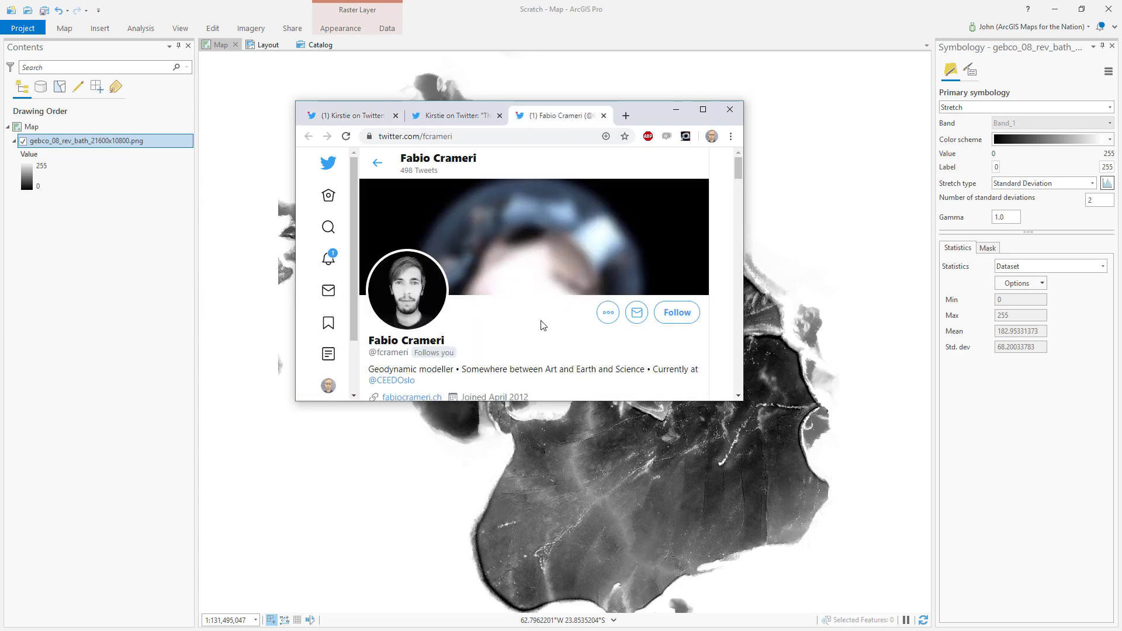
scroll(542, 330, down, 2)
scroll(541, 331, down, 3)
scroll(541, 330, down, 2)
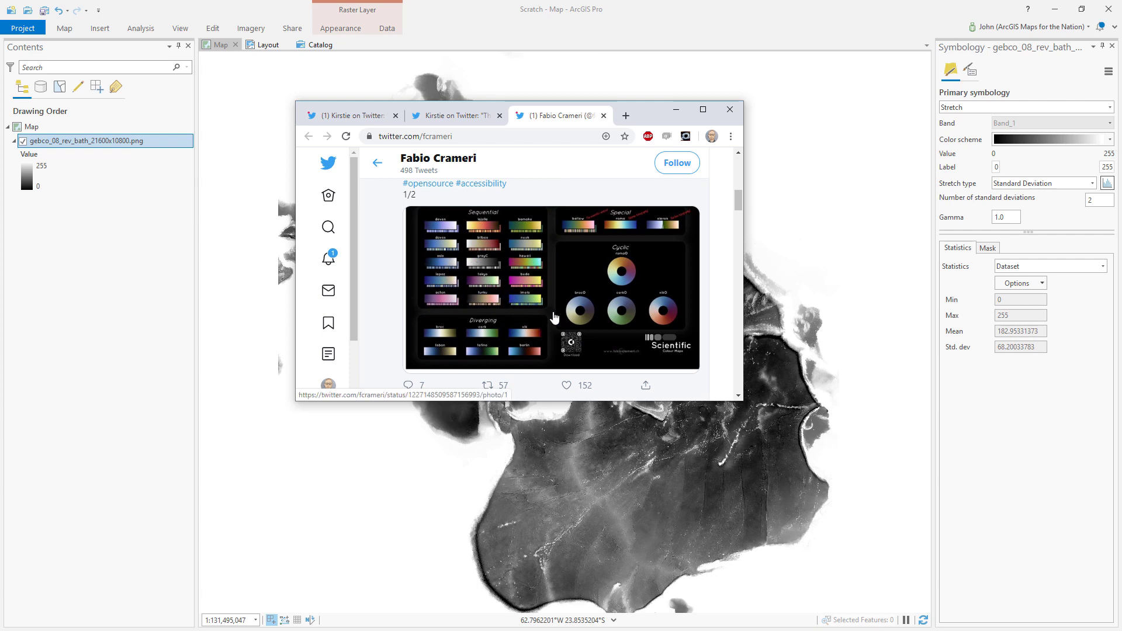
scroll(560, 317, down, 2)
scroll(554, 316, up, 2)
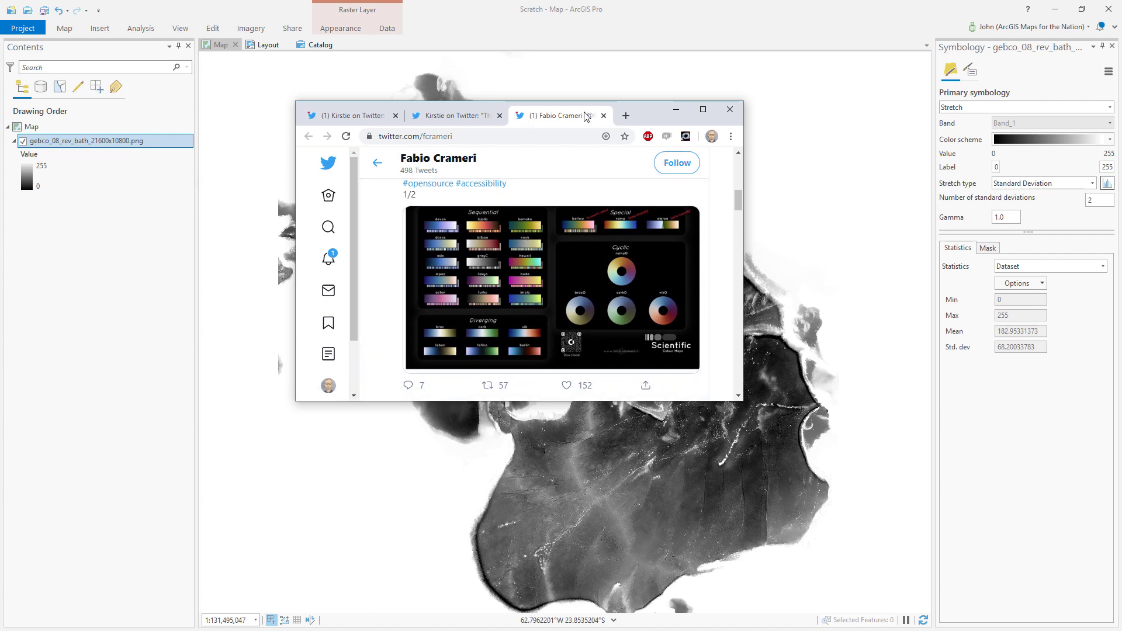
click(603, 115)
drag(735, 176, 739, 186)
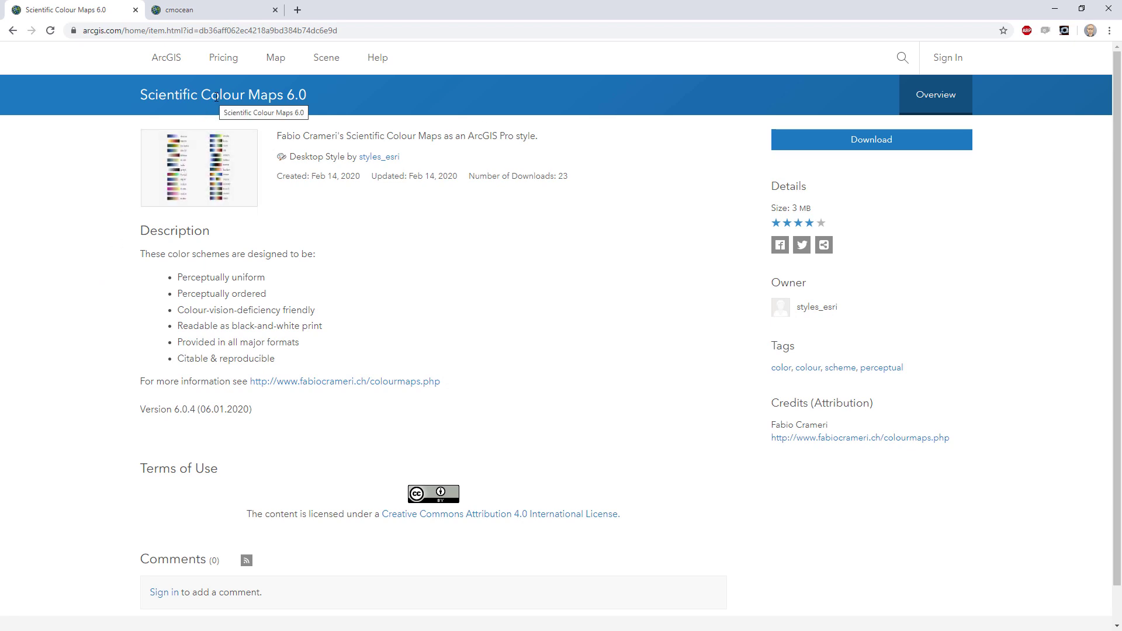
Download the Scientific Colour Maps 6.0 and cmocean style files from ArcGIS Online
click(872, 140)
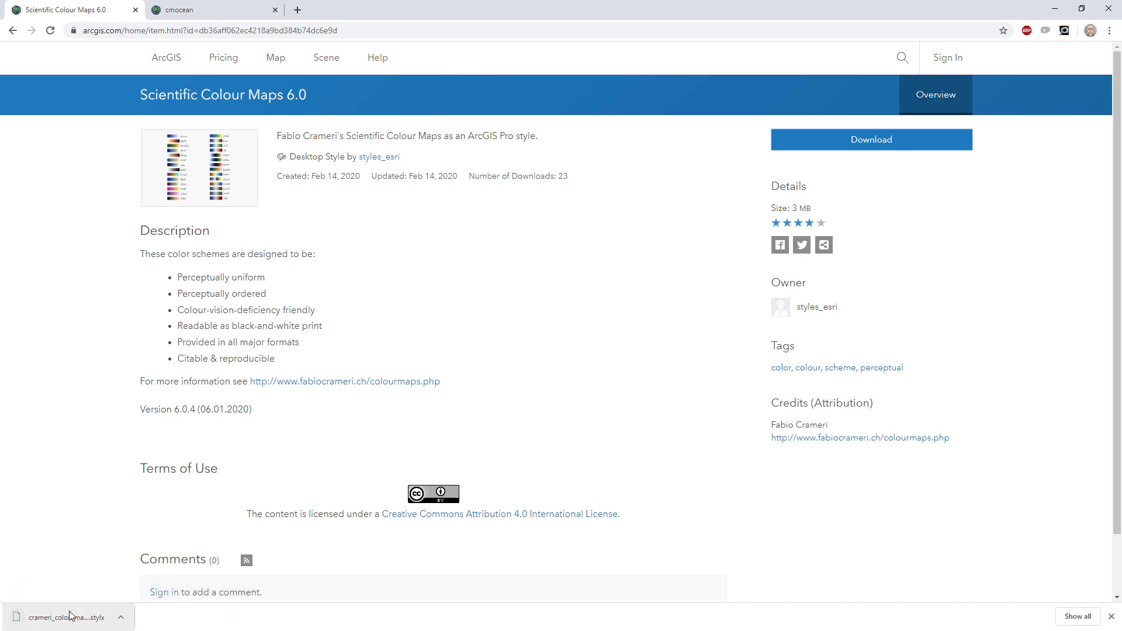
click(201, 7)
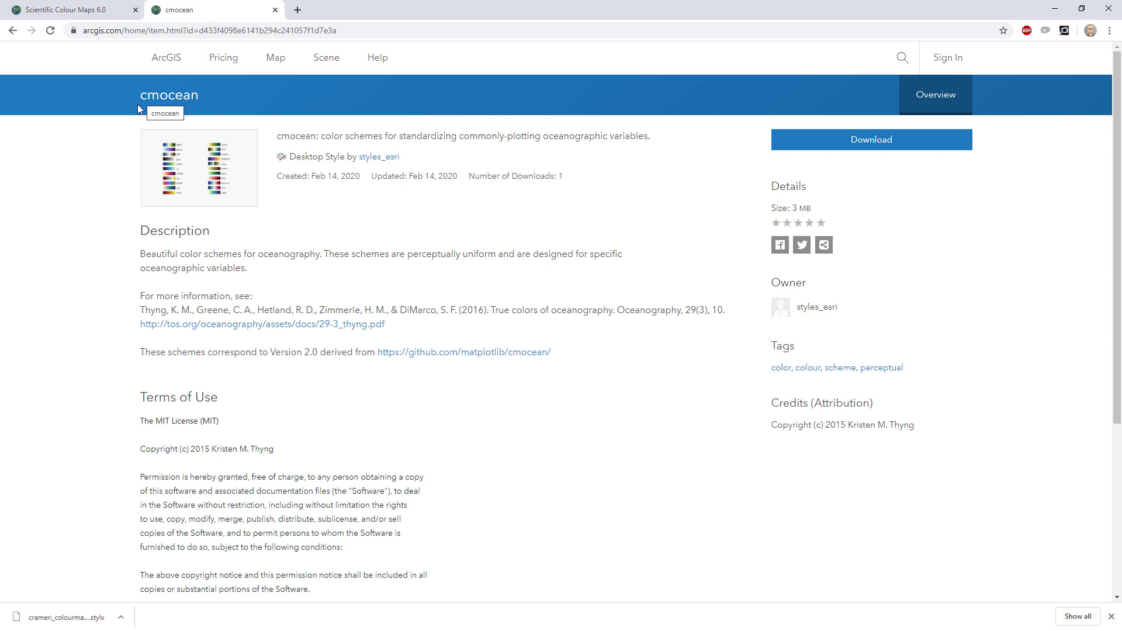
click(863, 143)
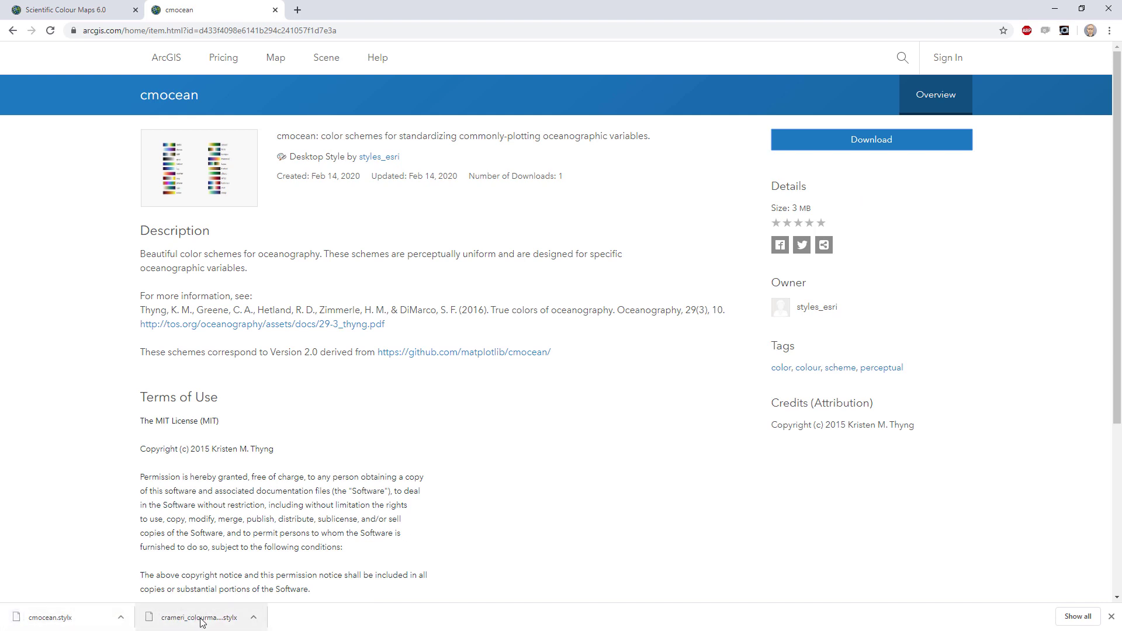
Minimize both browser windows and replace the old Catalog tab with a new Catalog view
click(1052, 9)
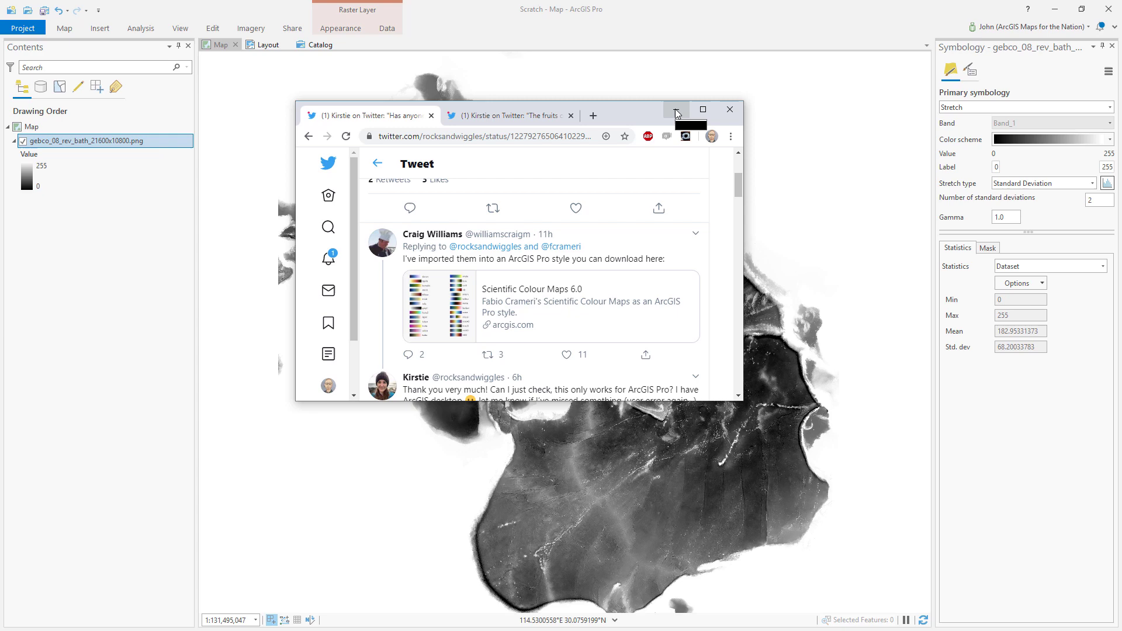
click(675, 109)
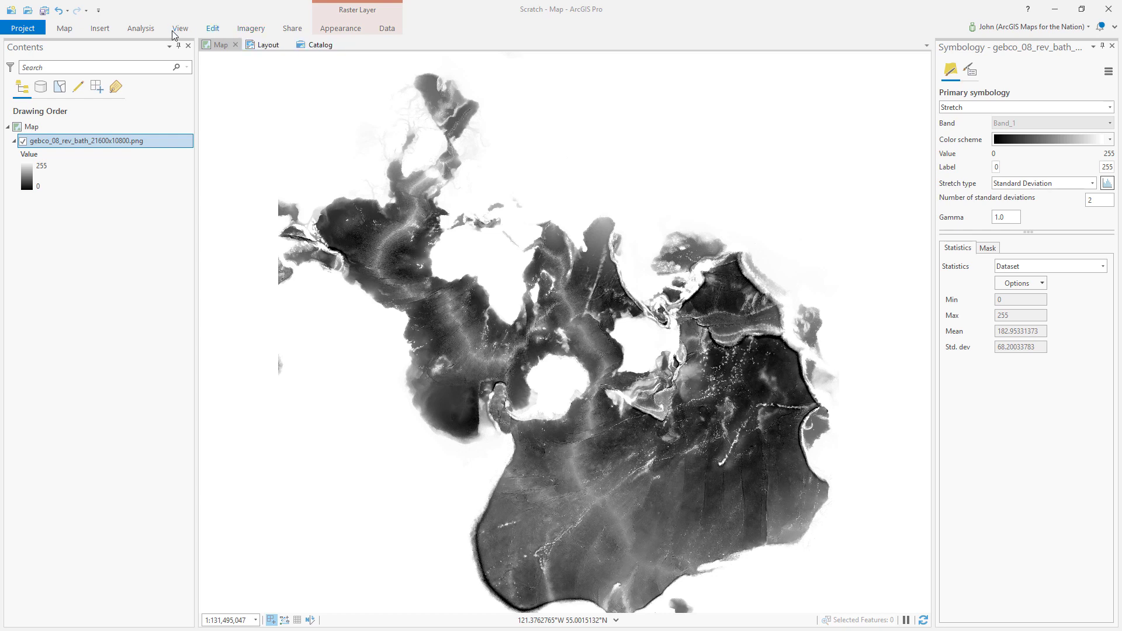
click(340, 45)
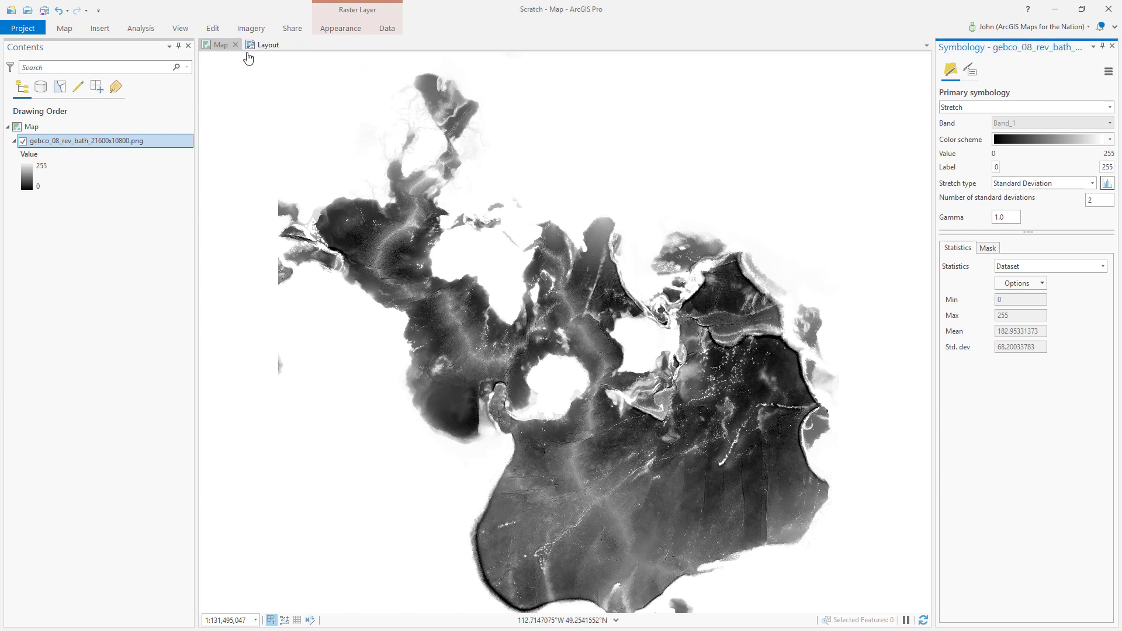
click(179, 29)
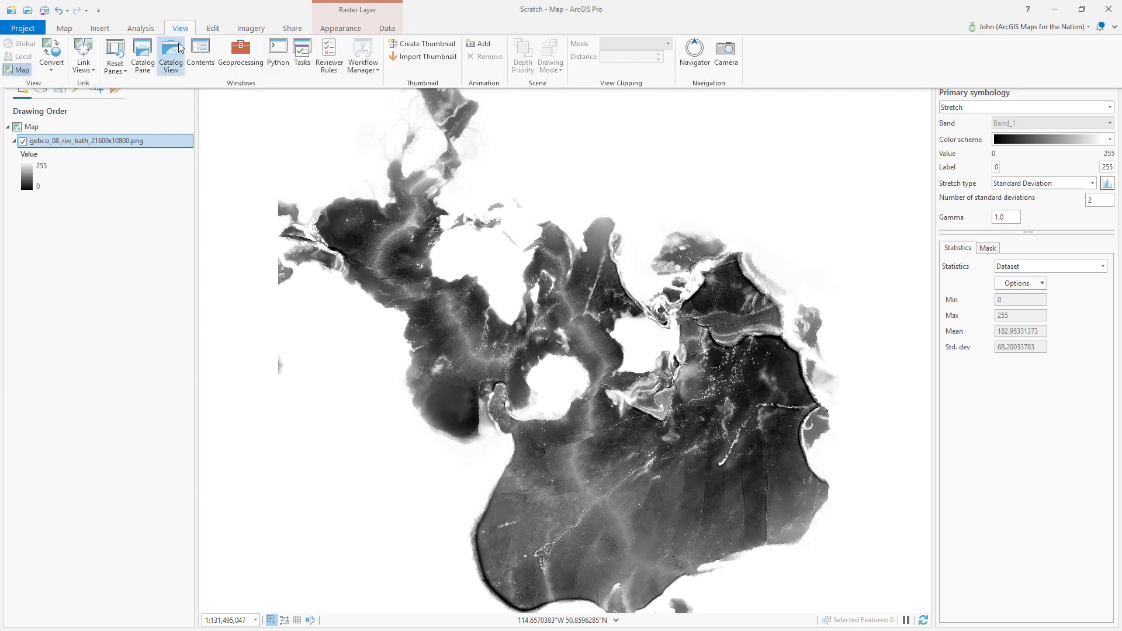
click(170, 58)
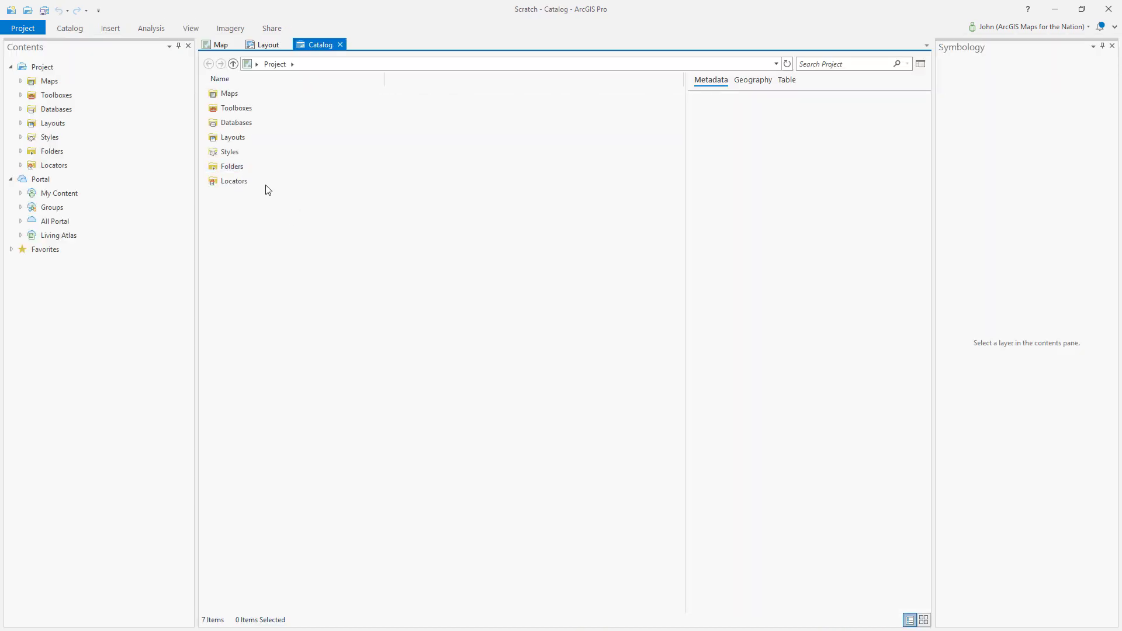
Add cmocean and crameri_colourmaps from Downloads to the project's Styles
double_click(249, 153)
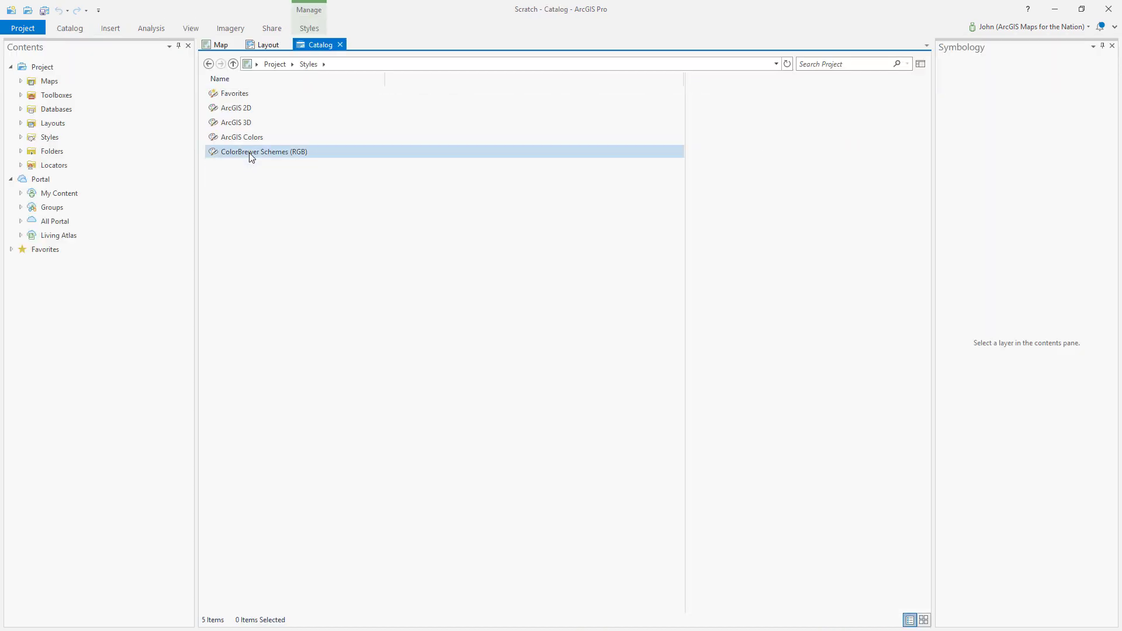
right_click(286, 202)
mouse_move(310, 210)
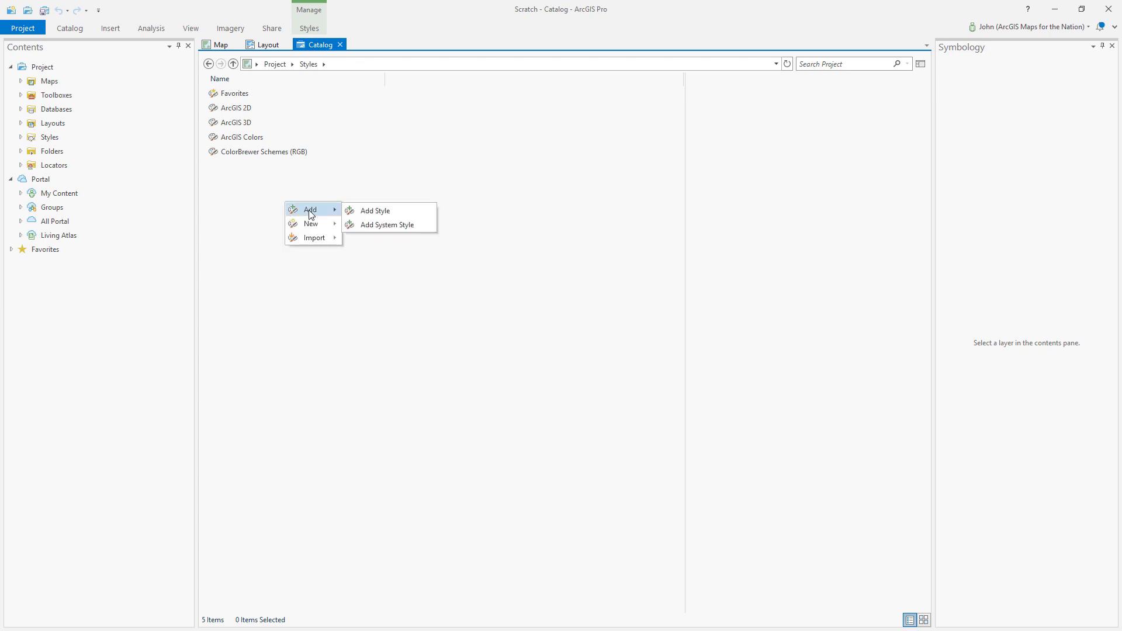
click(379, 212)
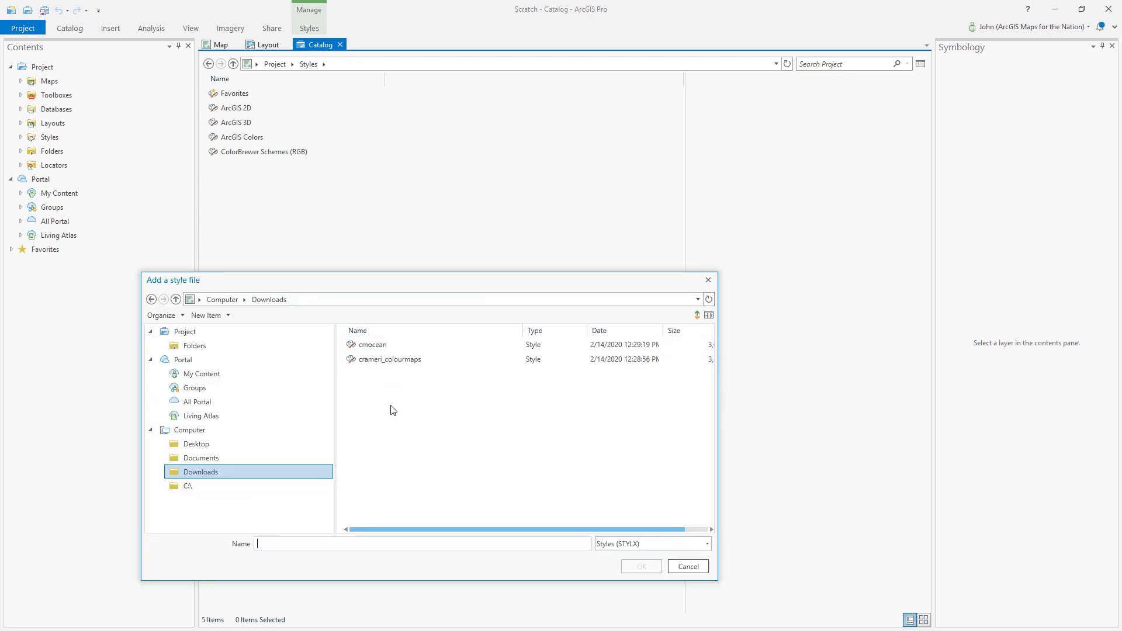
click(365, 342)
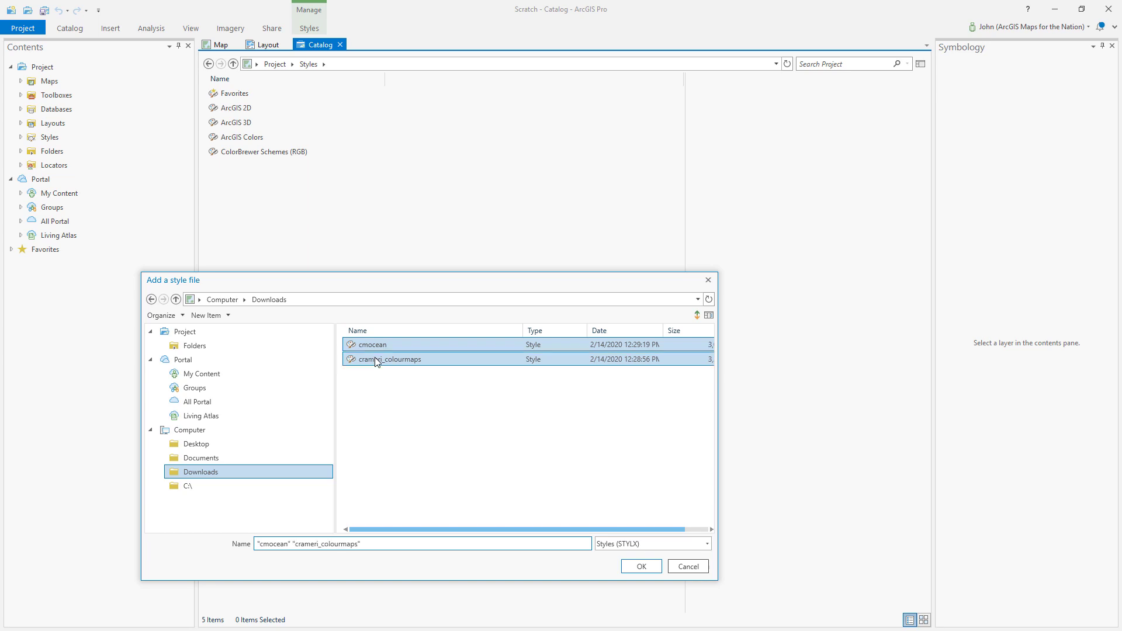
click(641, 567)
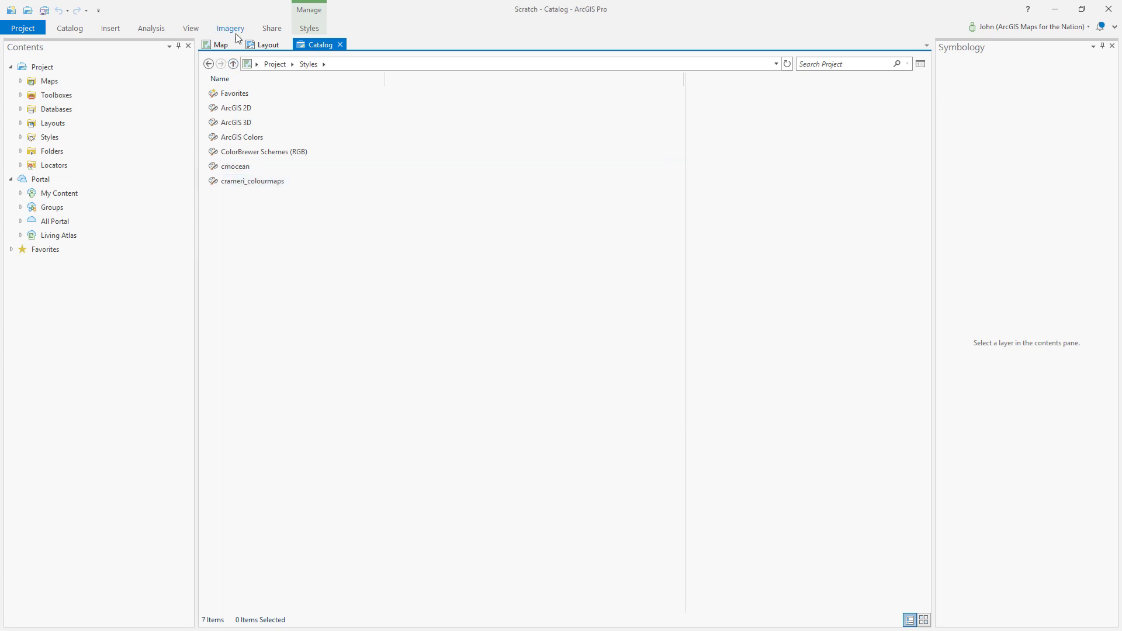
On the bathymetry layer, try the algae ramp, then apply the white-to-dark-red ramp
click(211, 46)
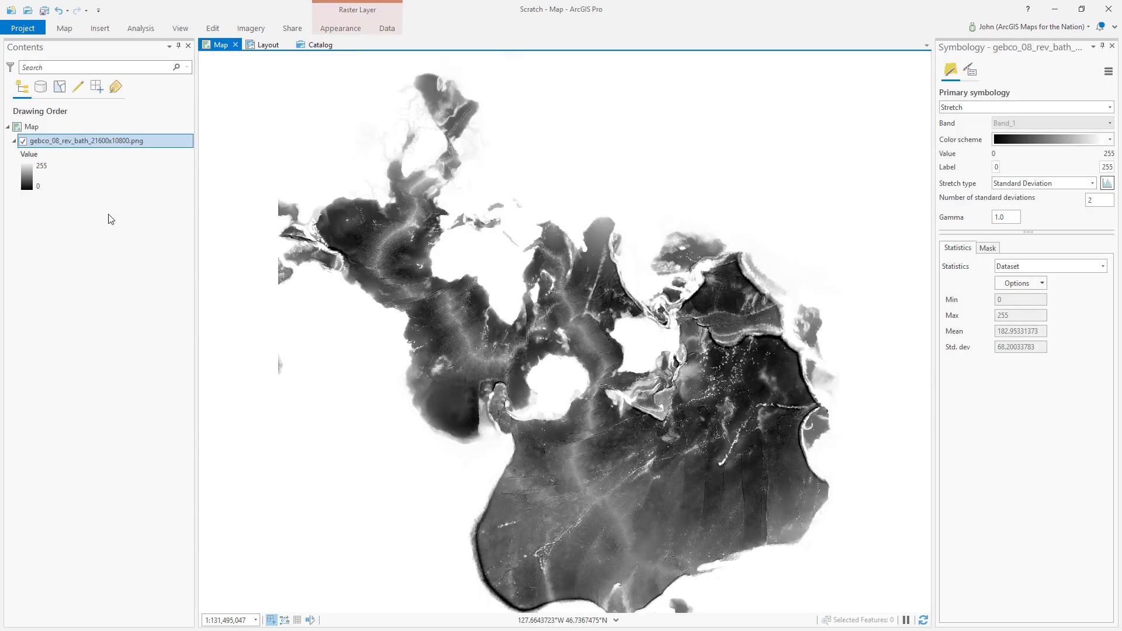
click(170, 143)
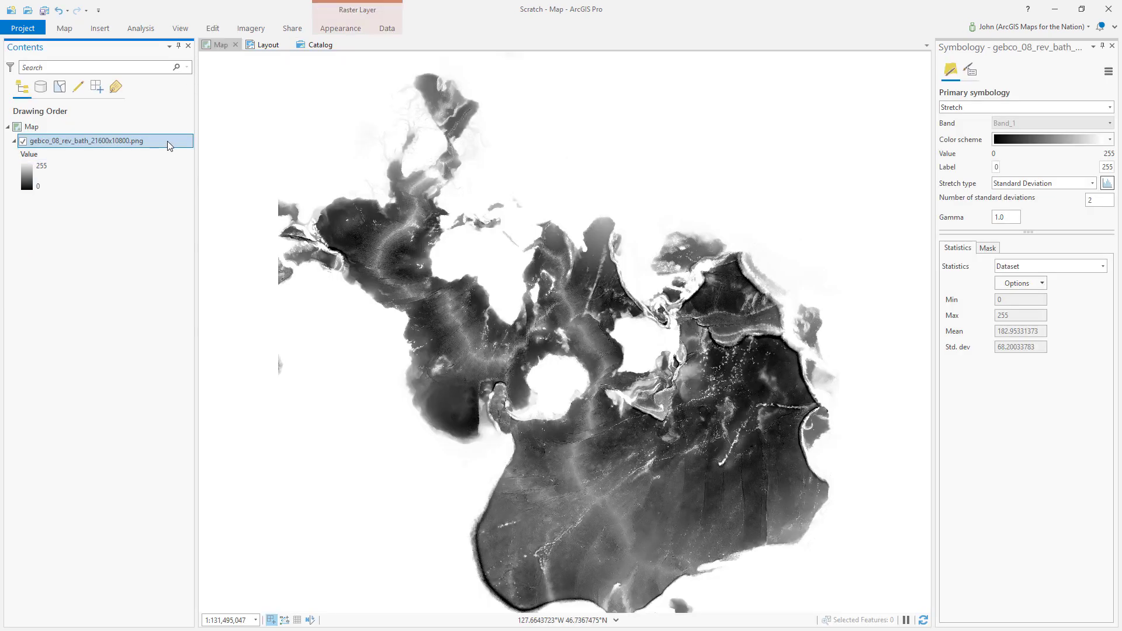
click(1111, 141)
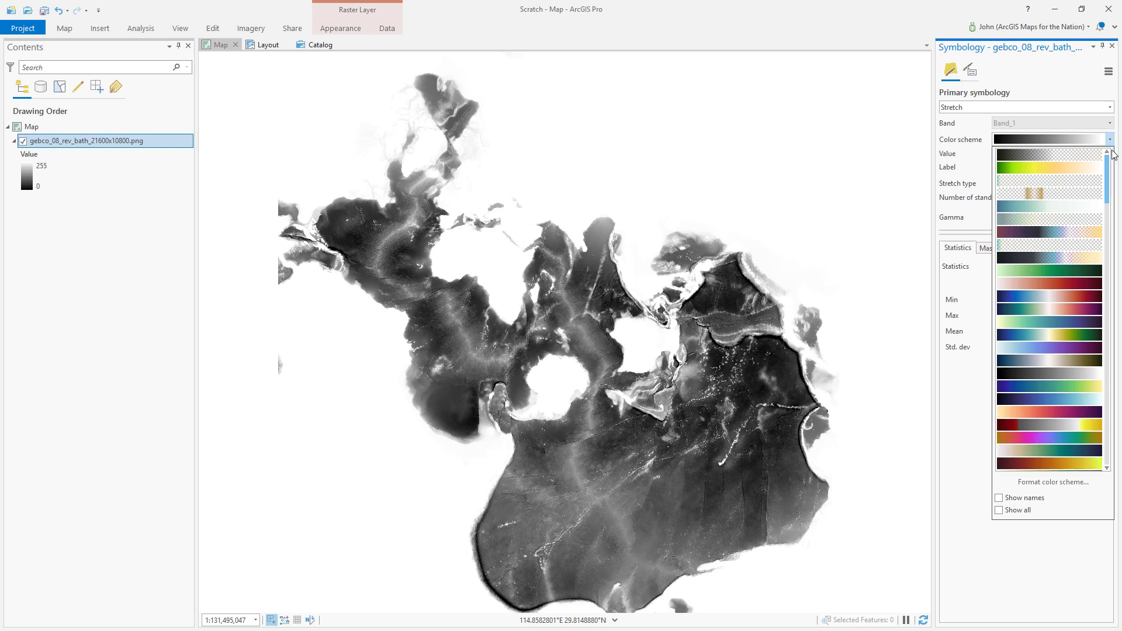
mouse_move(1110, 166)
mouse_down()
mouse_move(1107, 235)
mouse_move(1115, 188)
mouse_up()
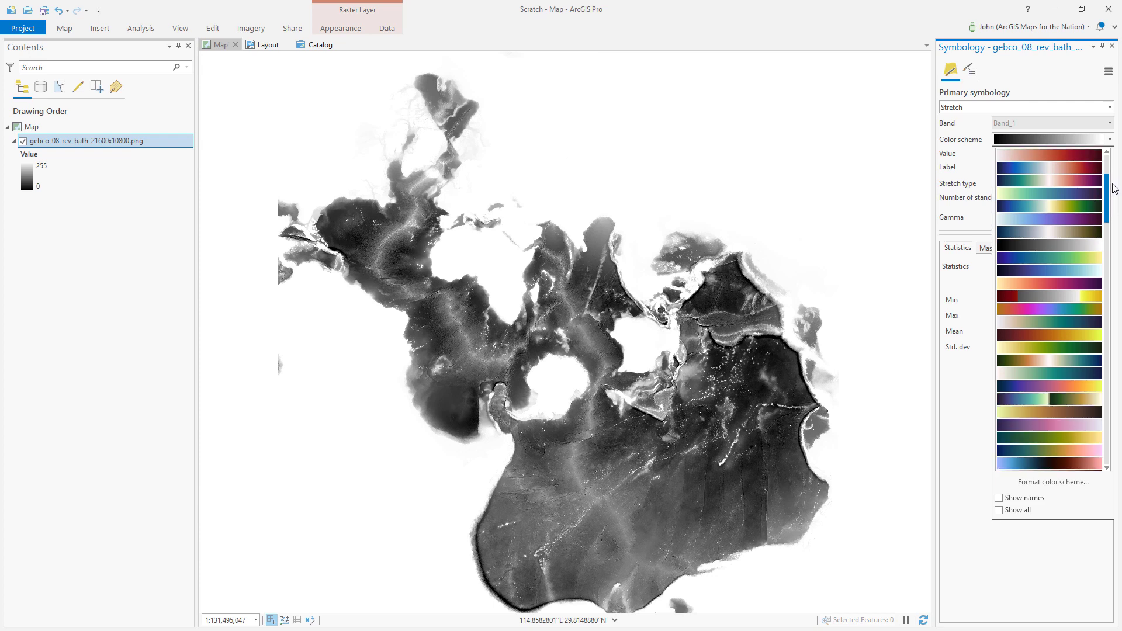
scroll(1101, 211, up, 1)
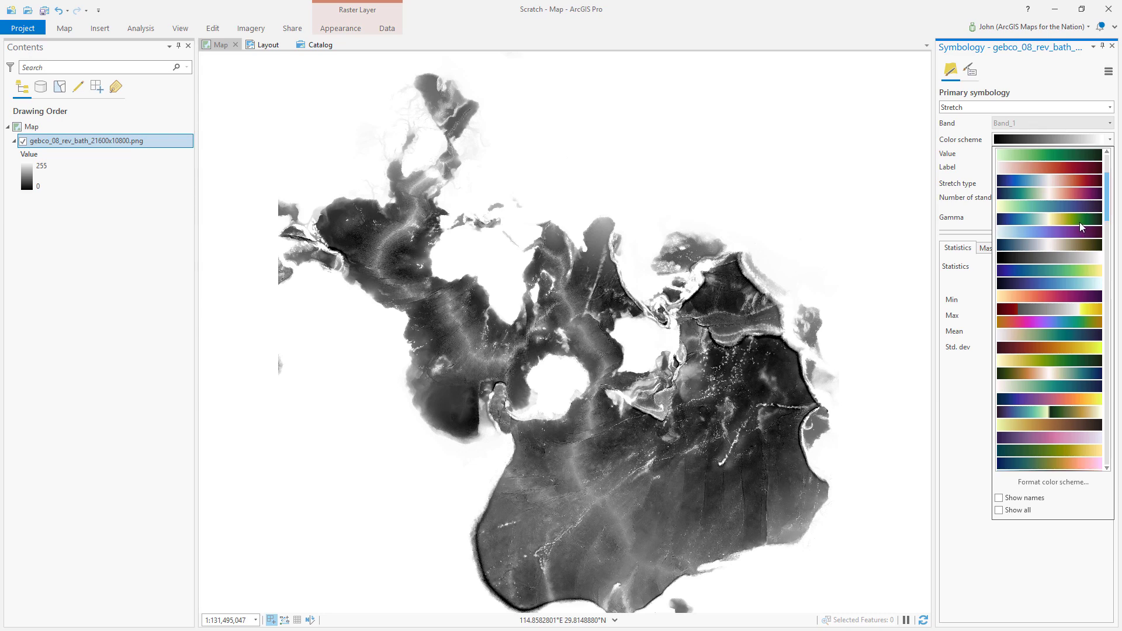
scroll(1069, 211, up, 3)
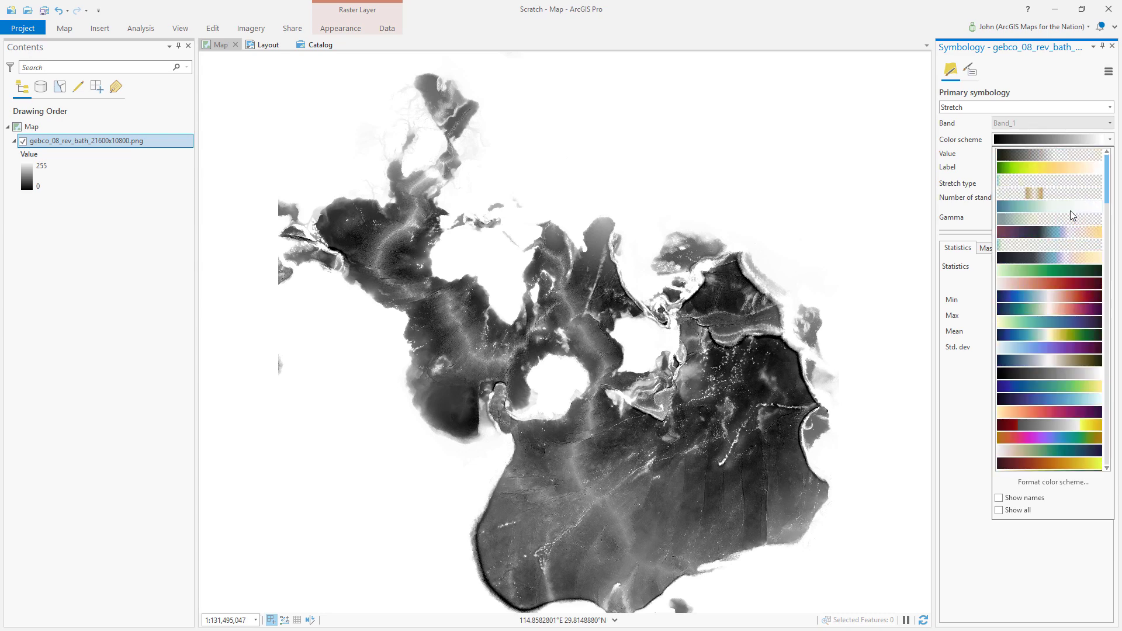
click(1074, 272)
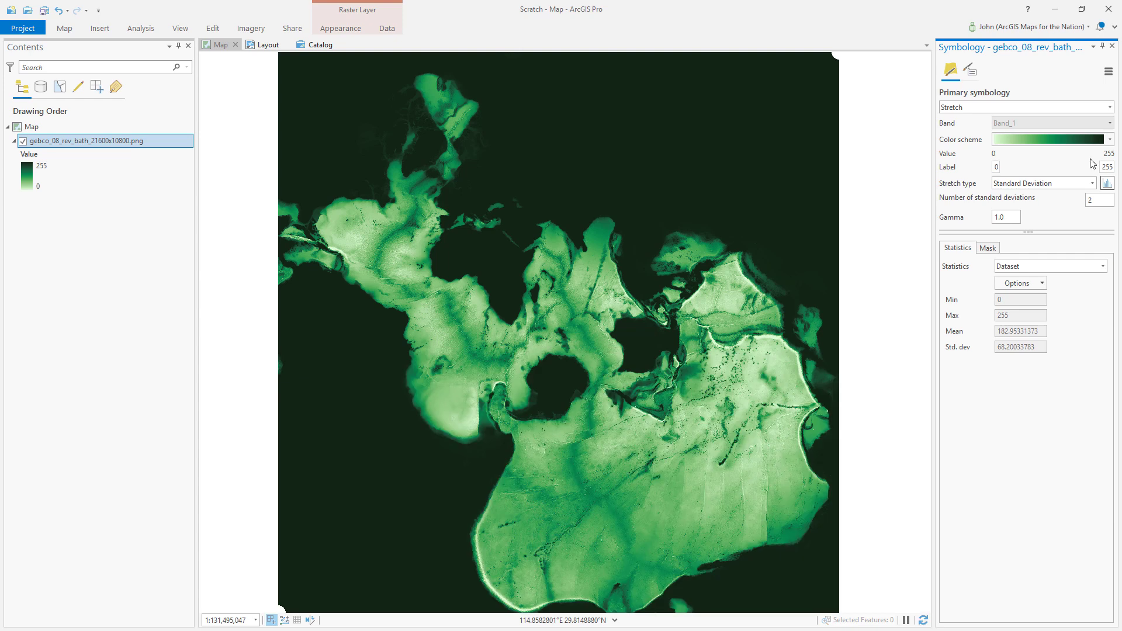
click(1110, 140)
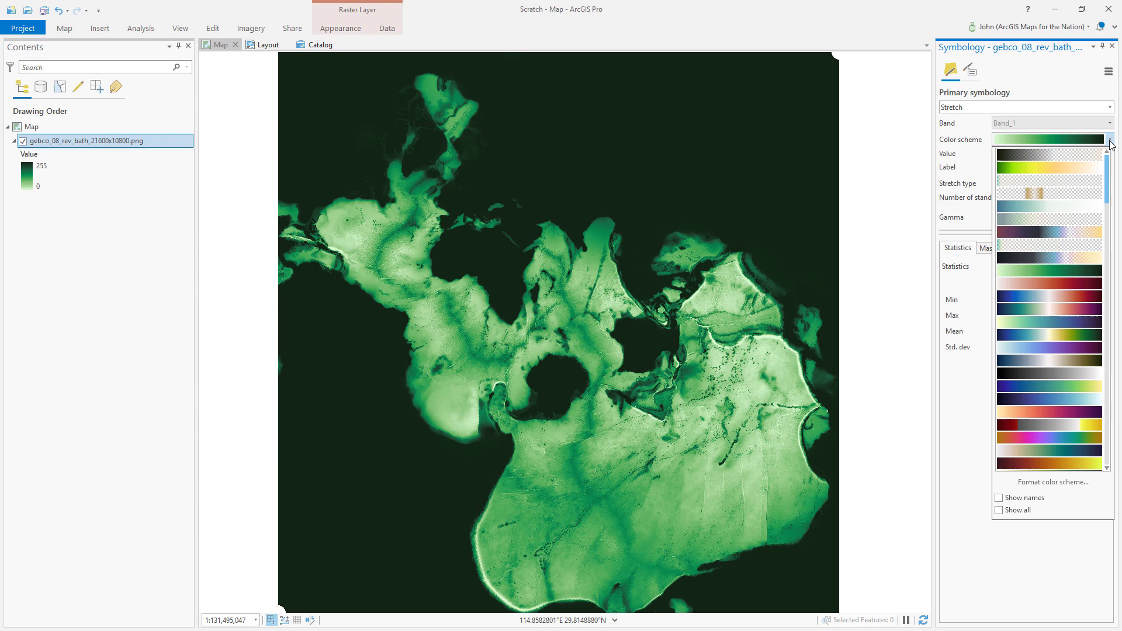
click(1051, 283)
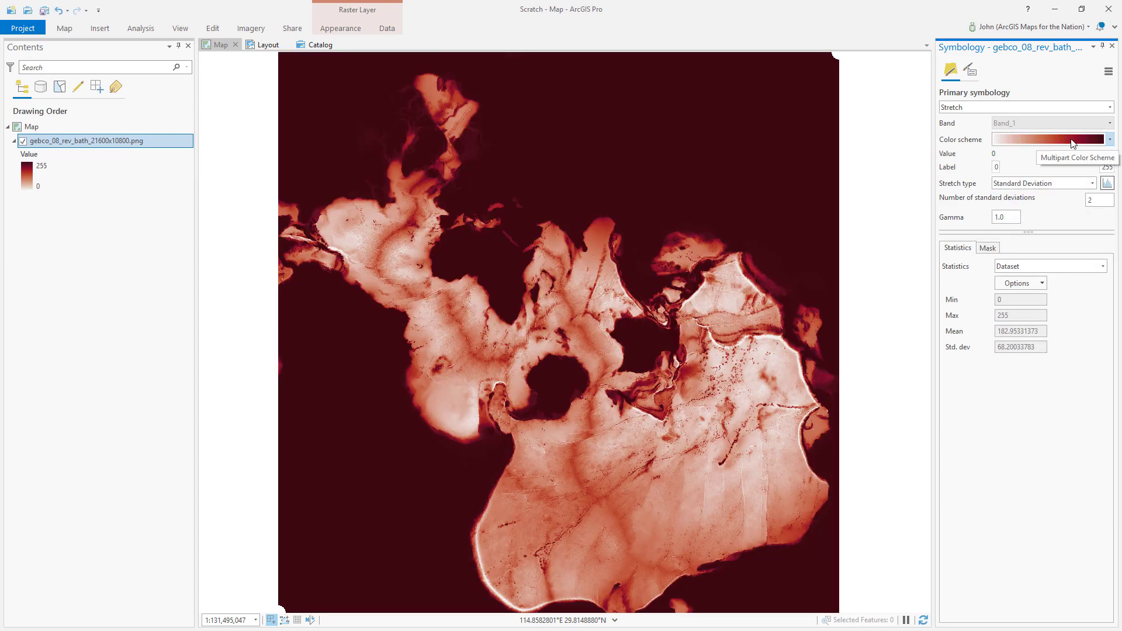
Flip the dark-red ramp so deep areas are dark red, then apply the haline ramp
click(1111, 139)
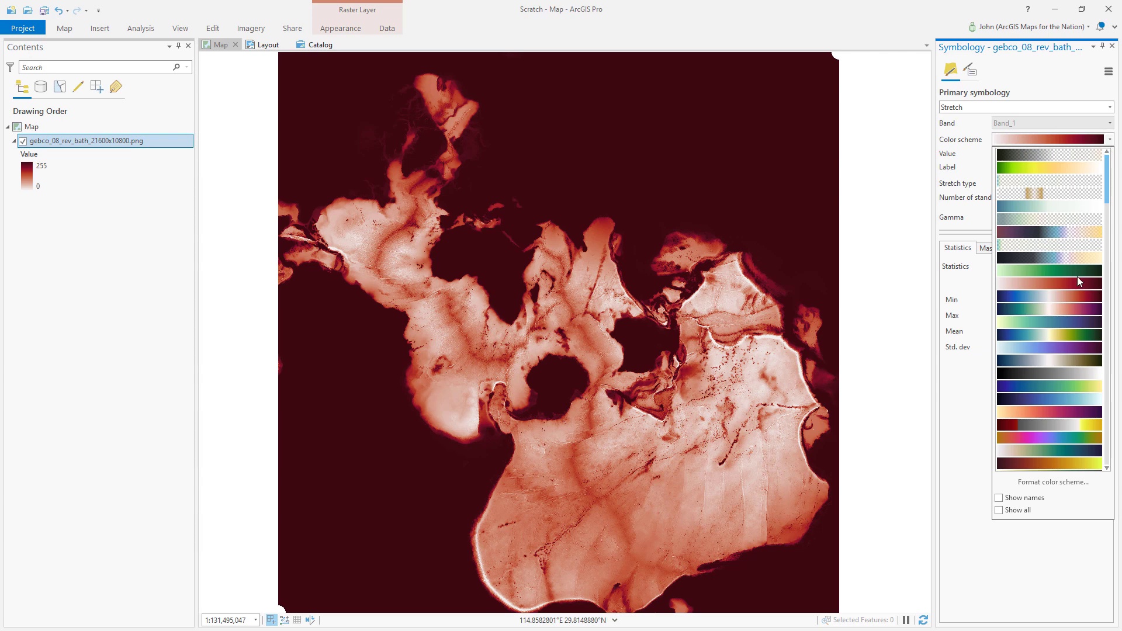
click(1055, 483)
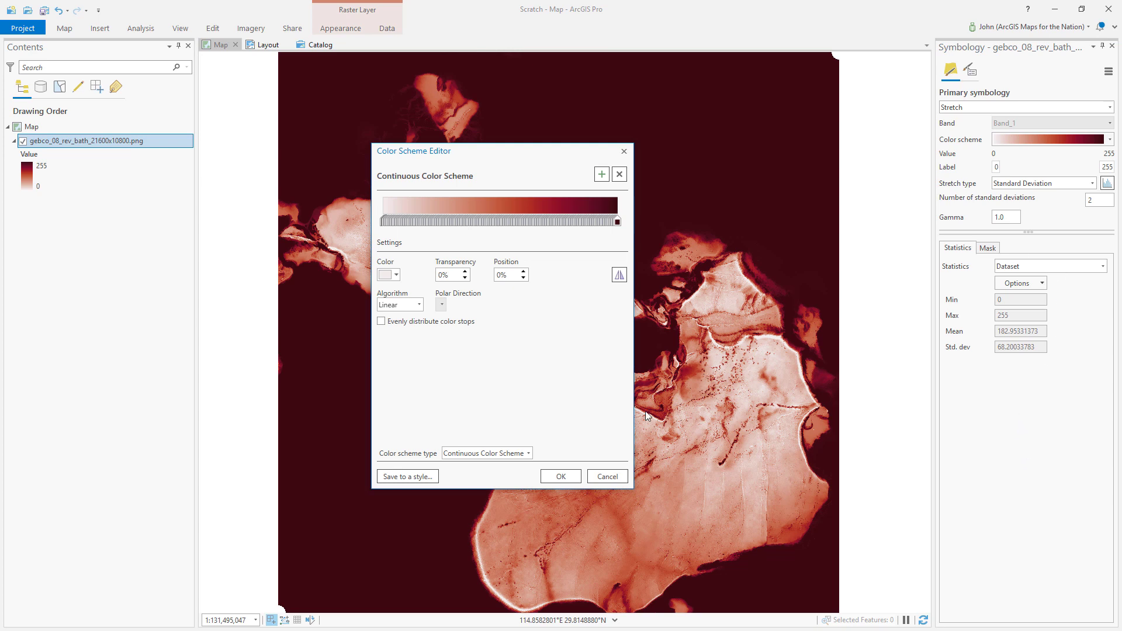
click(619, 275)
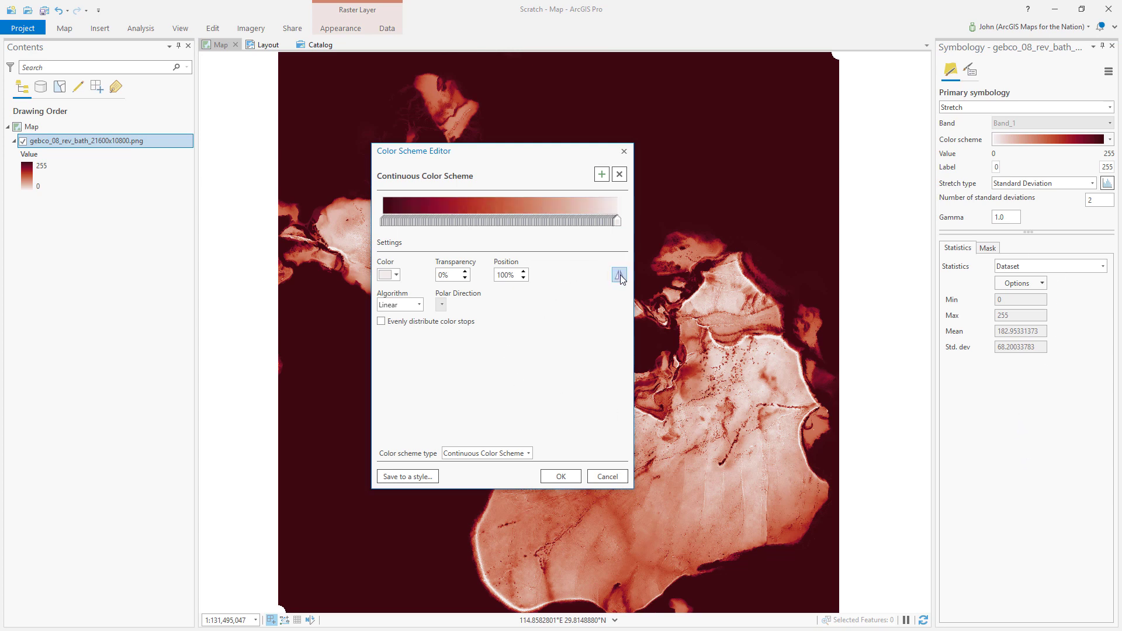
click(563, 474)
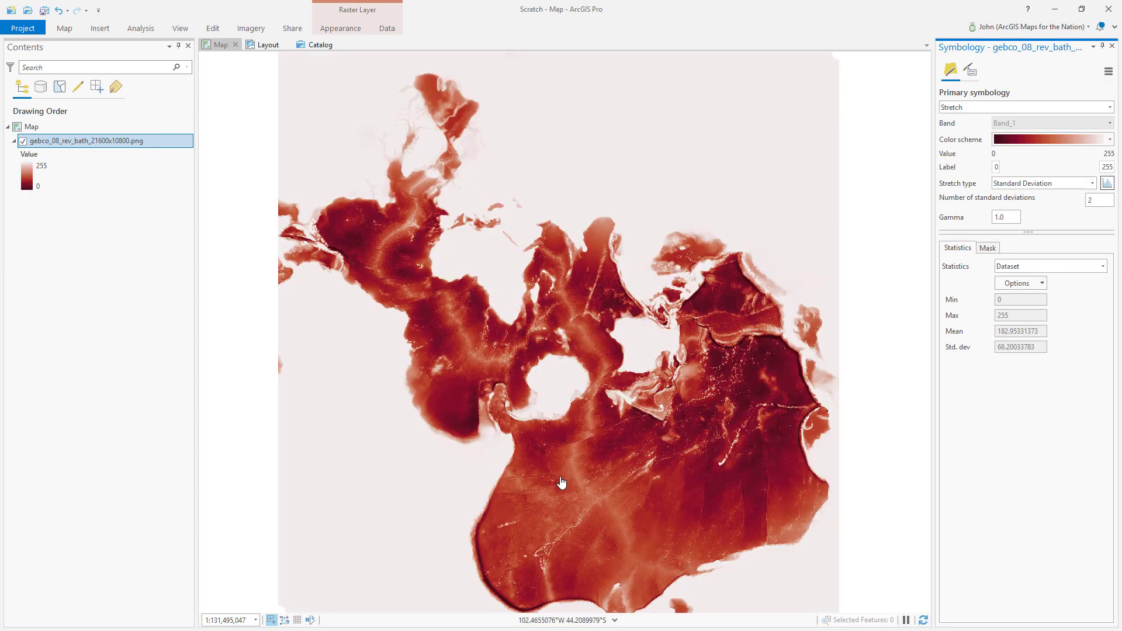
click(1108, 142)
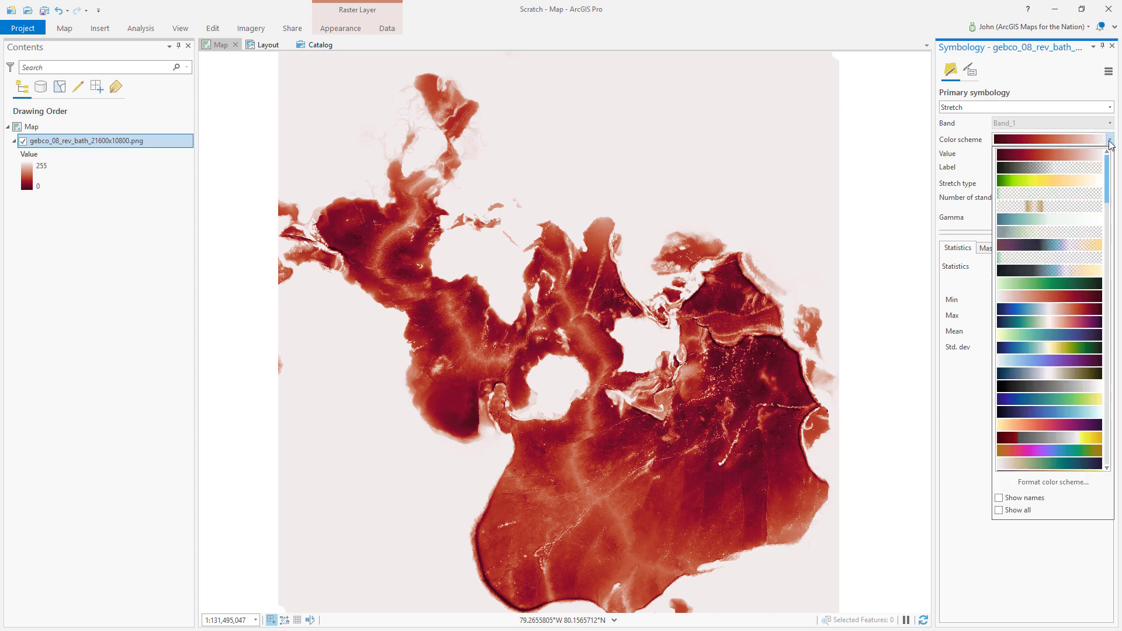
click(1050, 400)
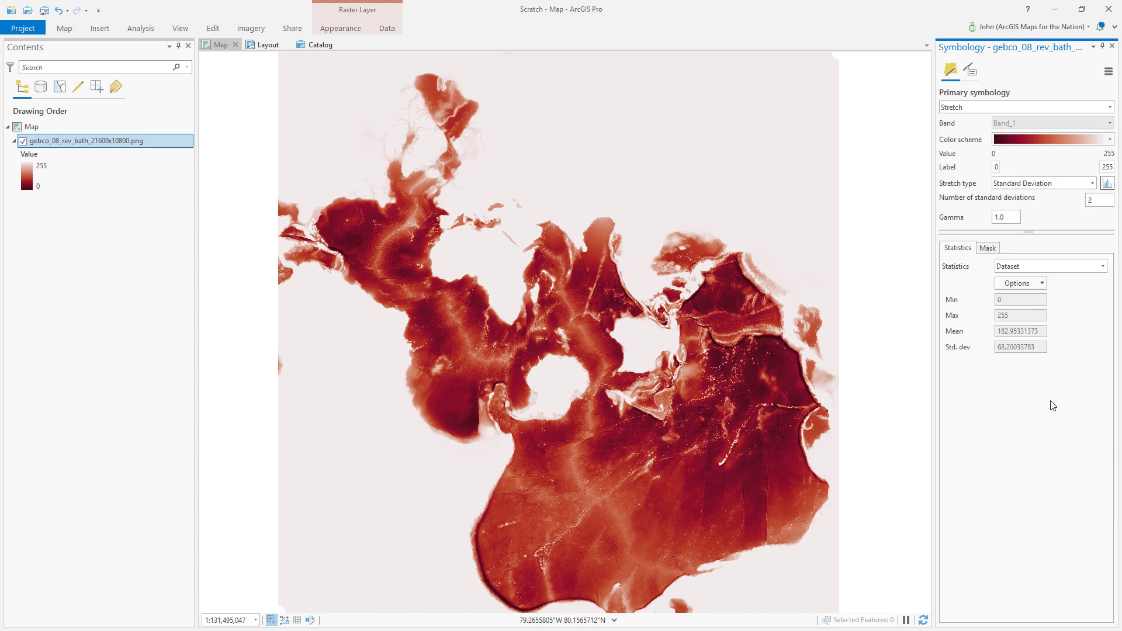